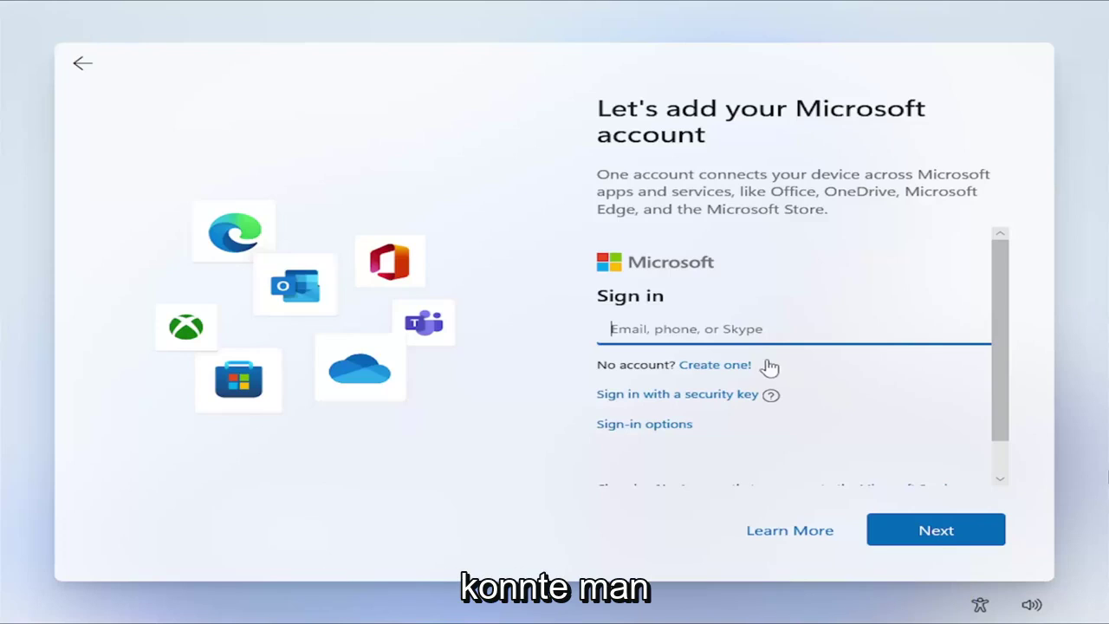
Show the Microsoft account Sign-in options, which offer only security-key and forgotten-username choices.
{"action": "scroll", "coordinate": [639, 403], "scroll_direction": "down", "scroll_amount": 1}
{"action": "left_click", "coordinate": [642, 392]}
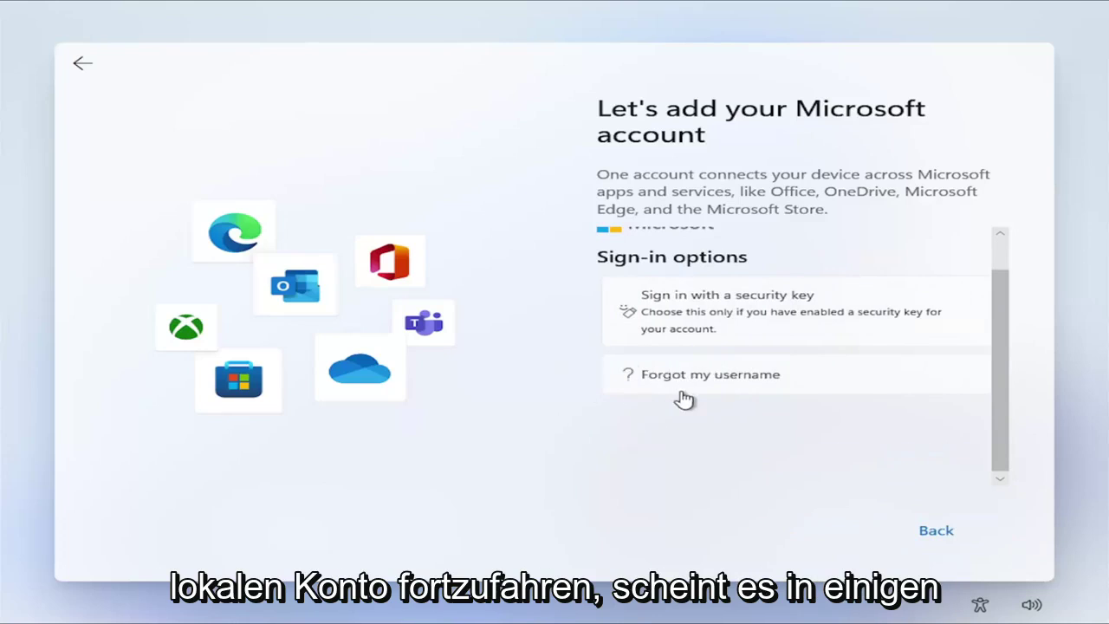
{"action": "scroll", "coordinate": [682, 399], "scroll_direction": "up", "scroll_amount": 1}
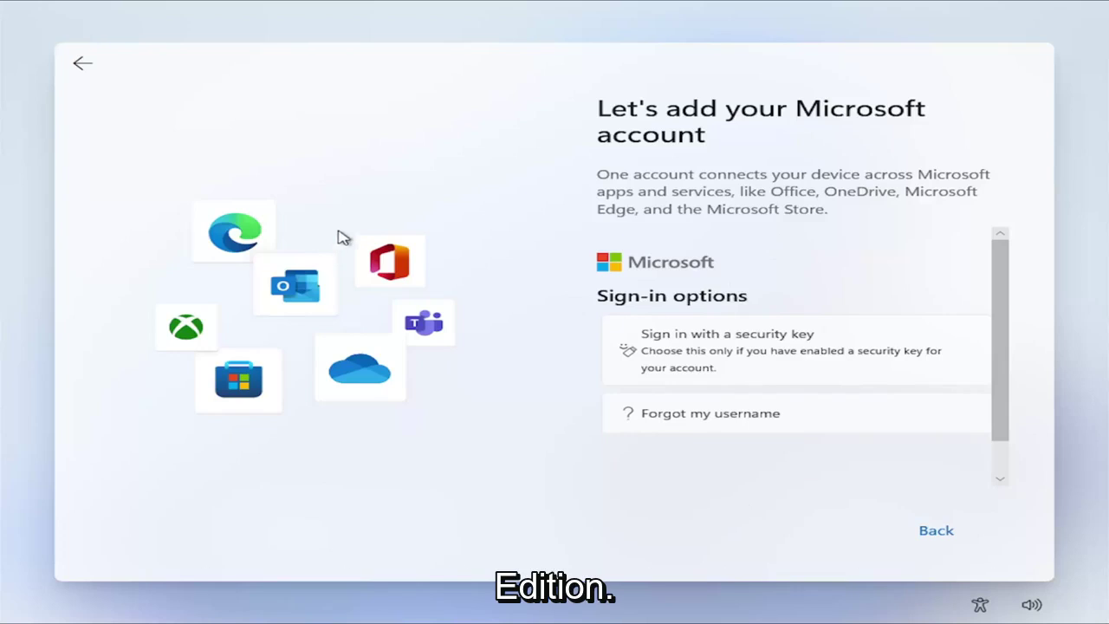
Go back to the 'Let's add your Microsoft account' sign-in page.
{"action": "left_click", "coordinate": [81, 64]}
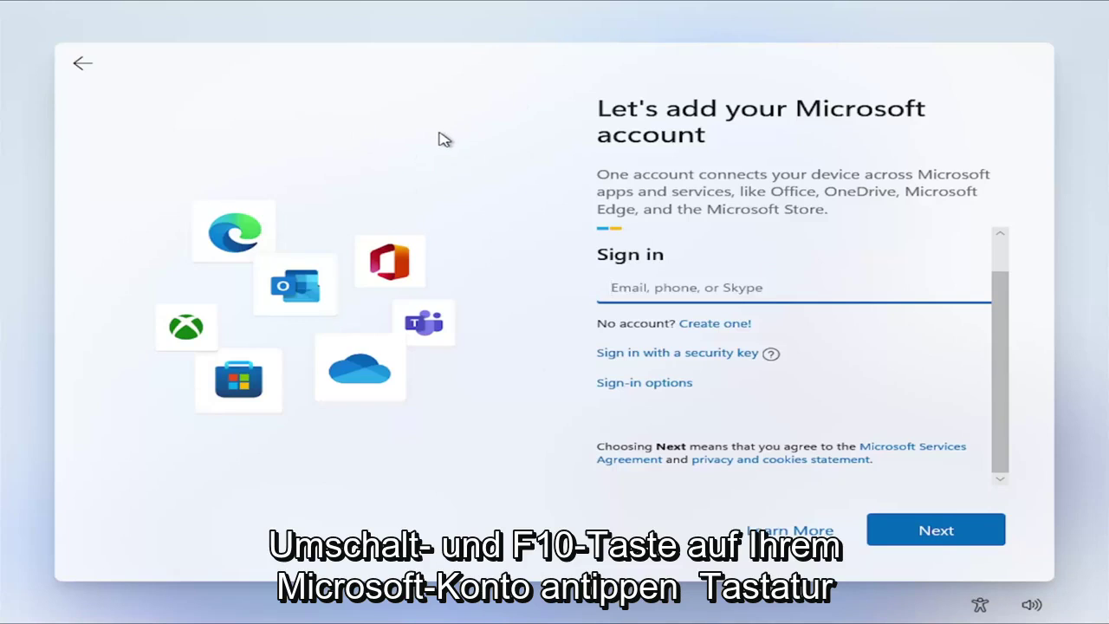
Open an administrator Command Prompt over setup and enter the oobe\bypassnro command.
{"action": "key", "text": "shift+F10"}
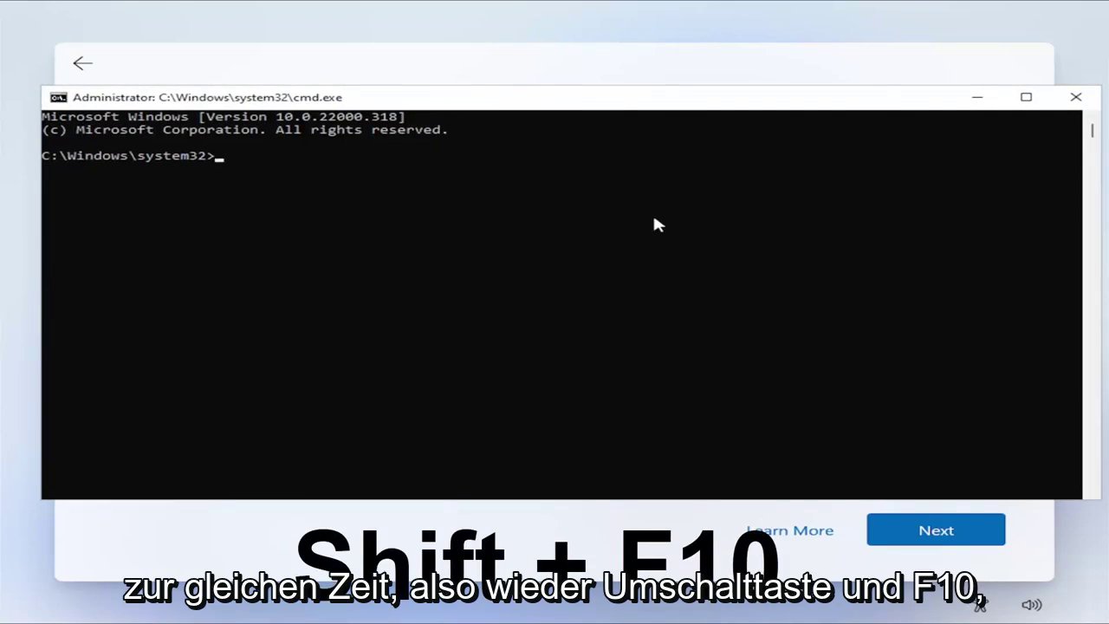
{"action": "type", "text": "oobe"}
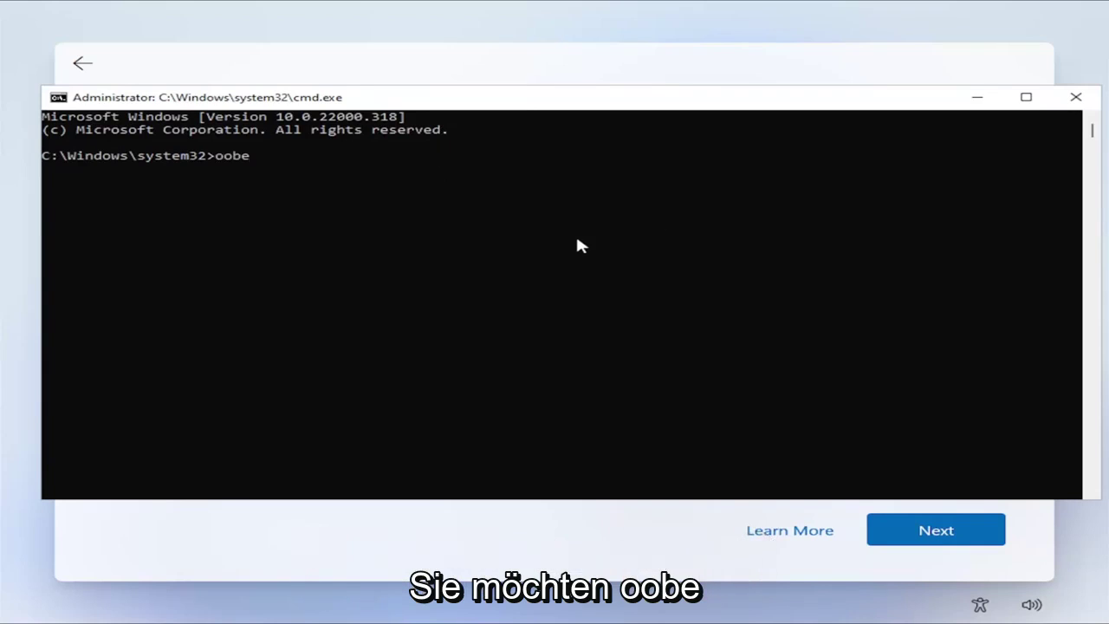
{"action": "type", "text": "\\bypass"}
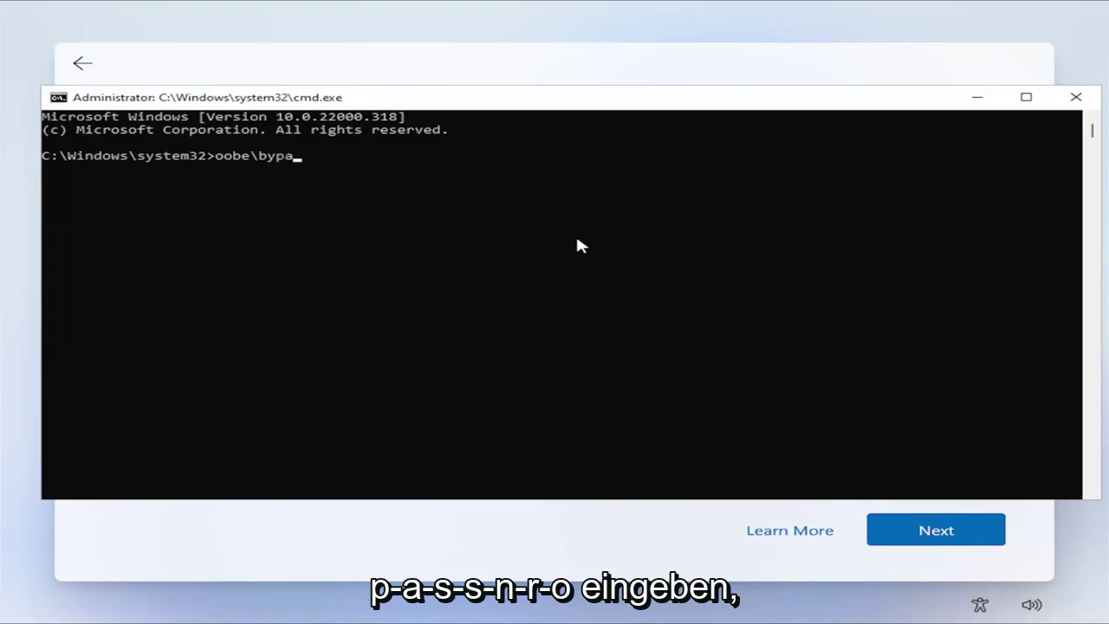
{"action": "type", "text": "nro"}
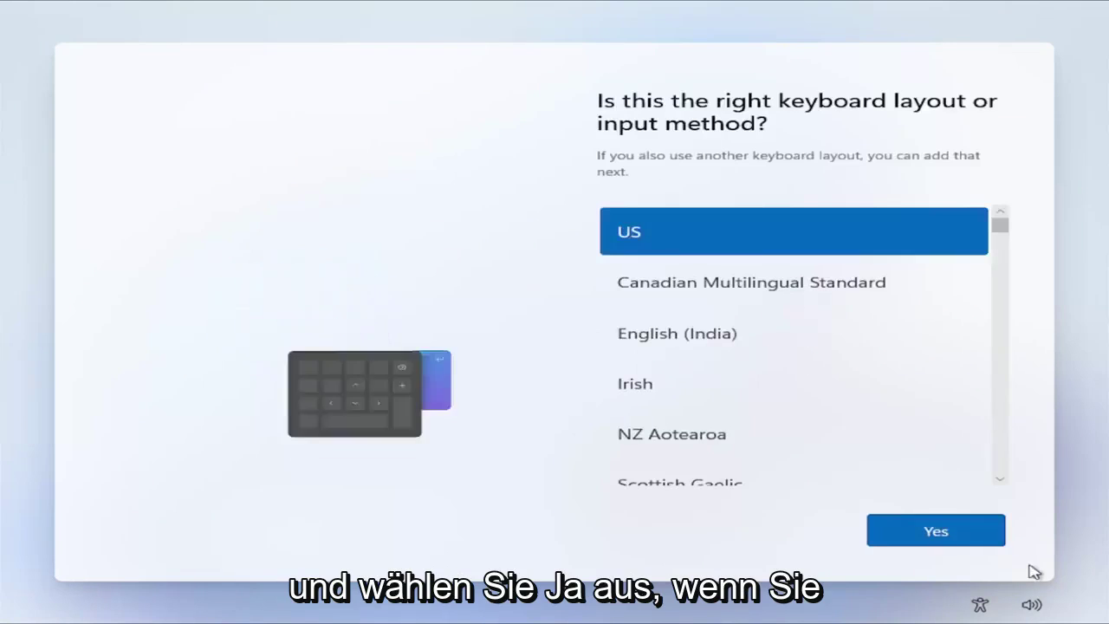
Keep the US keyboard layout, skip a second layout, and move past the network page.
{"action": "left_click", "coordinate": [927, 532]}
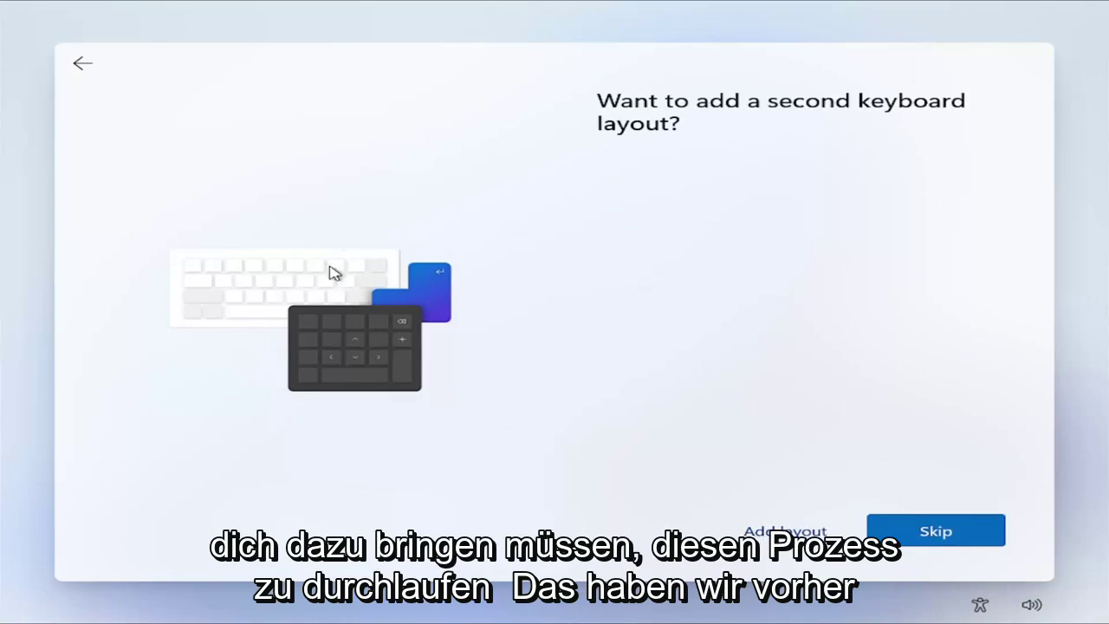
{"action": "left_click", "coordinate": [805, 532]}
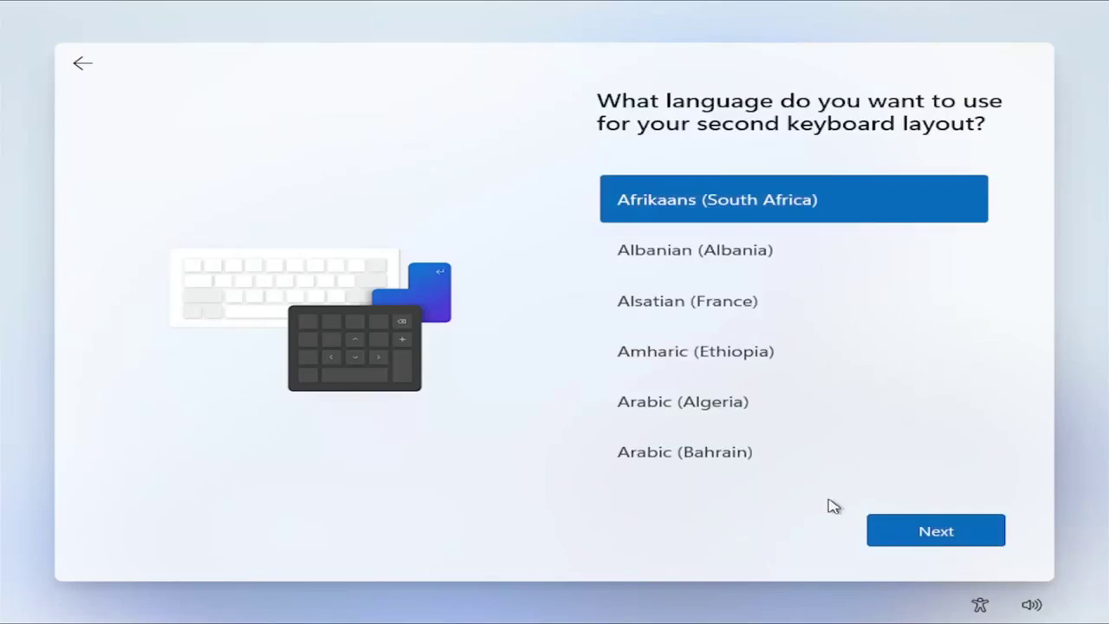
{"action": "left_click", "coordinate": [82, 63]}
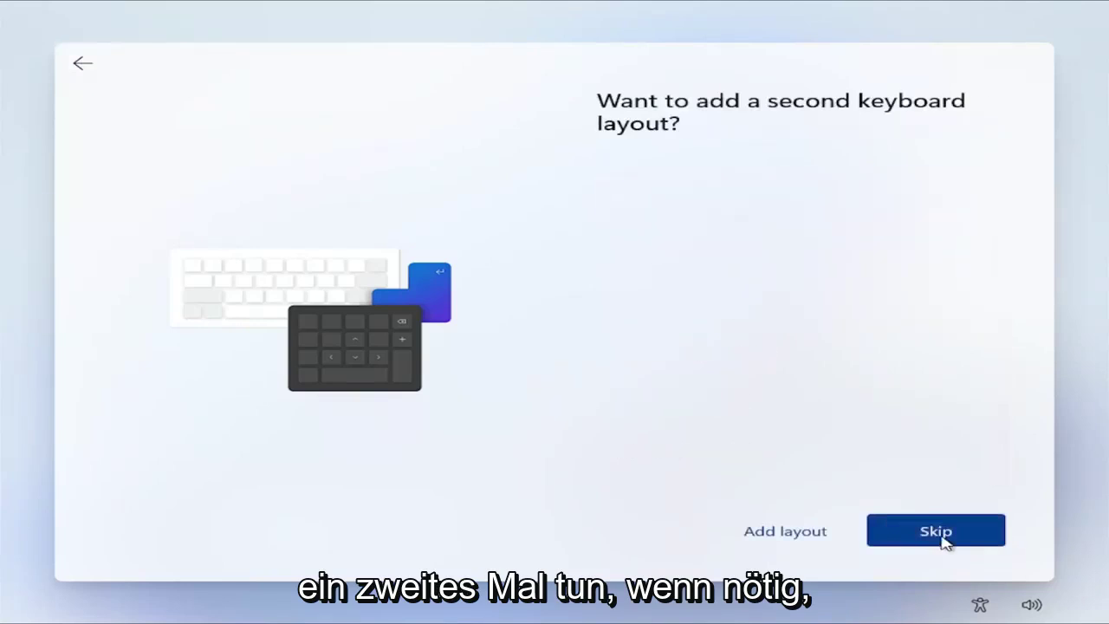
{"action": "left_click", "coordinate": [943, 538]}
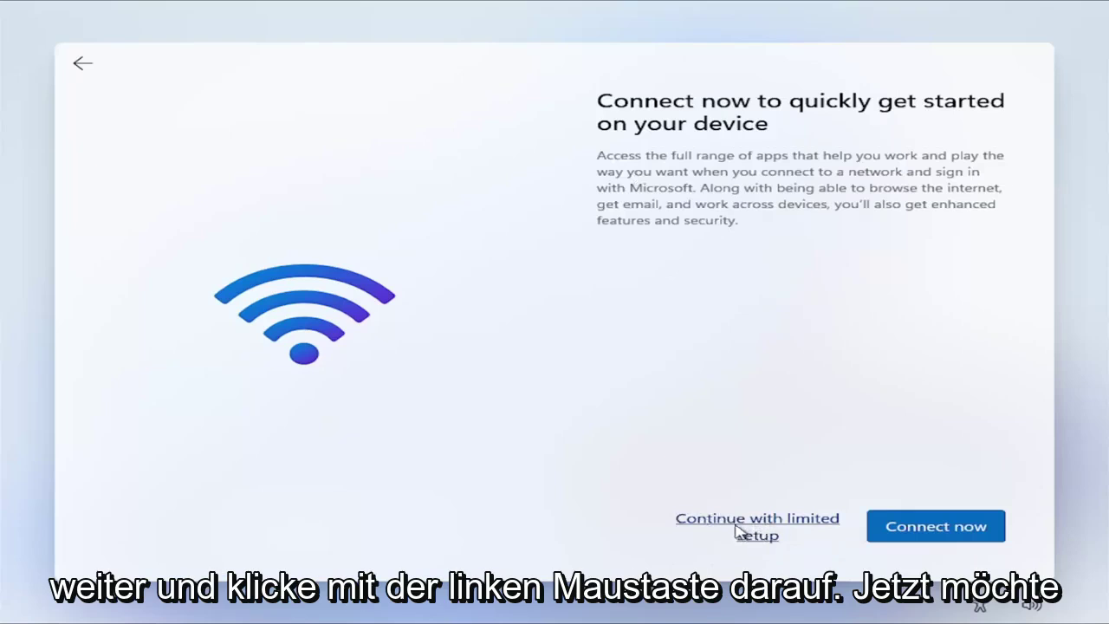
{"action": "left_click", "coordinate": [737, 528]}
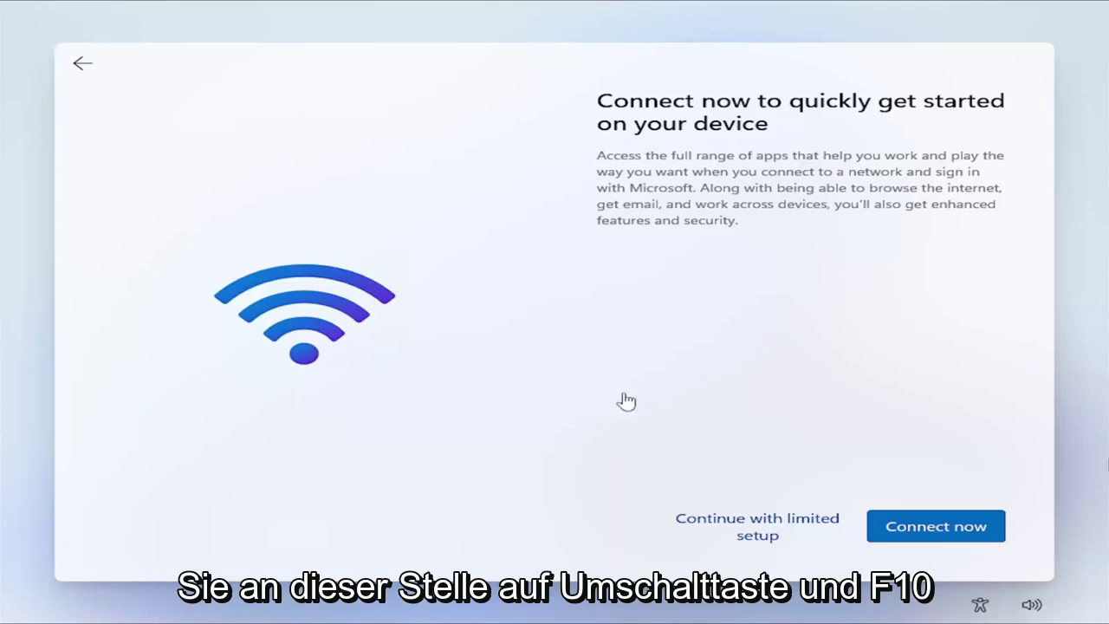
Launch Task Manager with taskmgr from a command console and expand it to full details.
{"action": "key", "text": "shift+F10"}
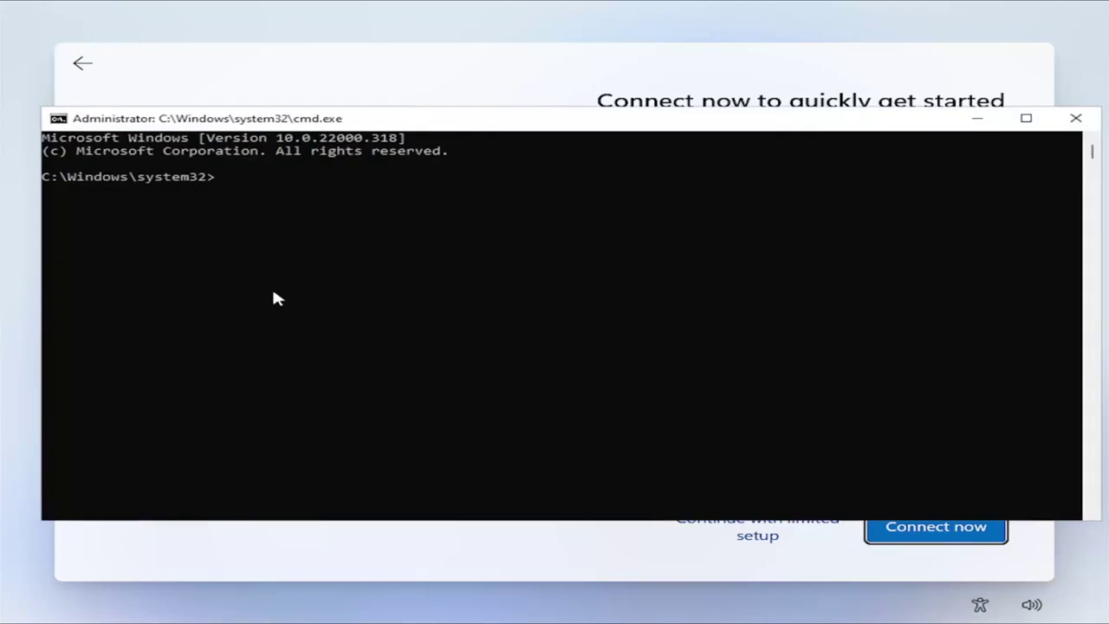
{"action": "type", "text": "taskmgr"}
{"action": "key", "text": "Return"}
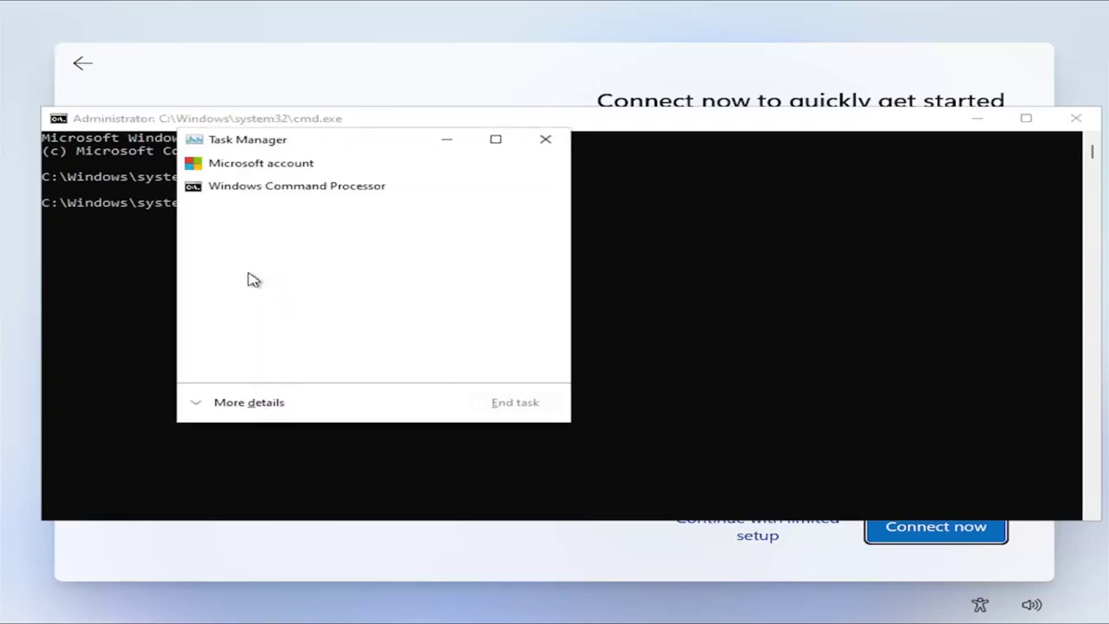
{"action": "left_click", "coordinate": [227, 400]}
{"action": "left_click_drag", "start_coordinate": [335, 141], "coordinate": [427, 102]}
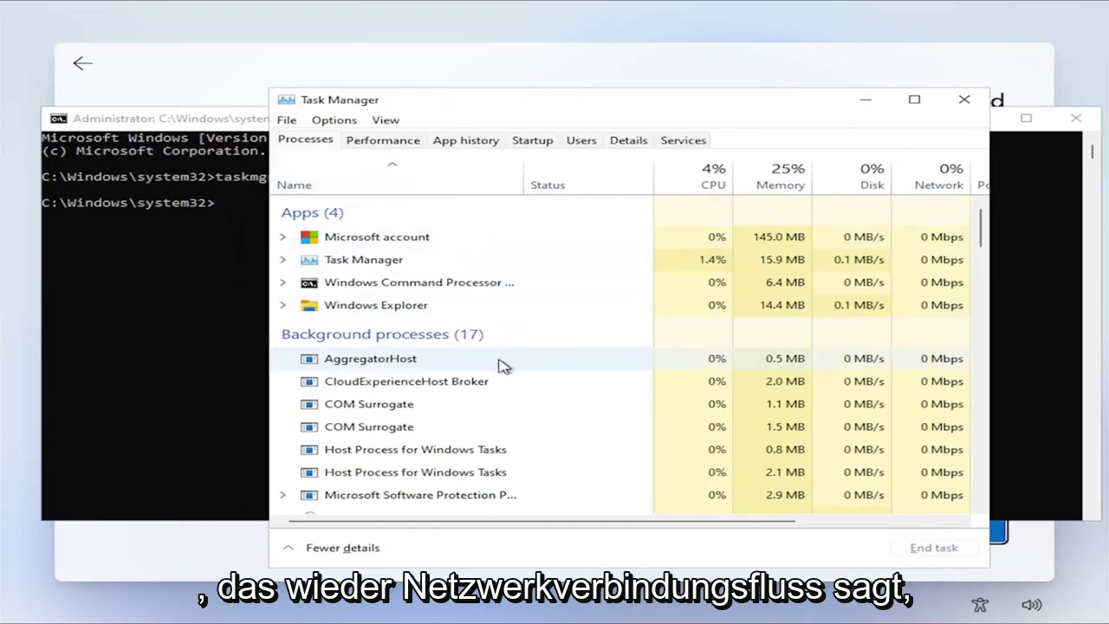
Scroll the Processes list to Host Process for Windows Tasks, view its actions, then close Task Manager.
{"action": "scroll", "coordinate": [490, 366], "scroll_direction": "down", "scroll_amount": 2}
{"action": "scroll", "coordinate": [451, 403], "scroll_direction": "down", "scroll_amount": 1}
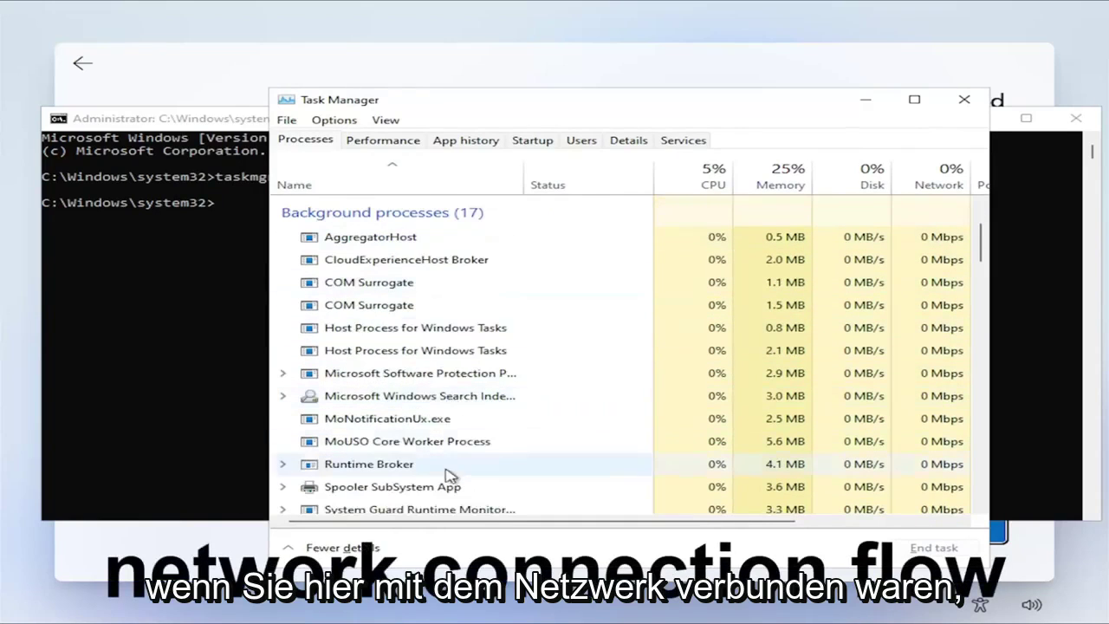
{"action": "scroll", "coordinate": [442, 398], "scroll_direction": "down", "scroll_amount": 3}
{"action": "scroll", "coordinate": [437, 429], "scroll_direction": "down", "scroll_amount": 6}
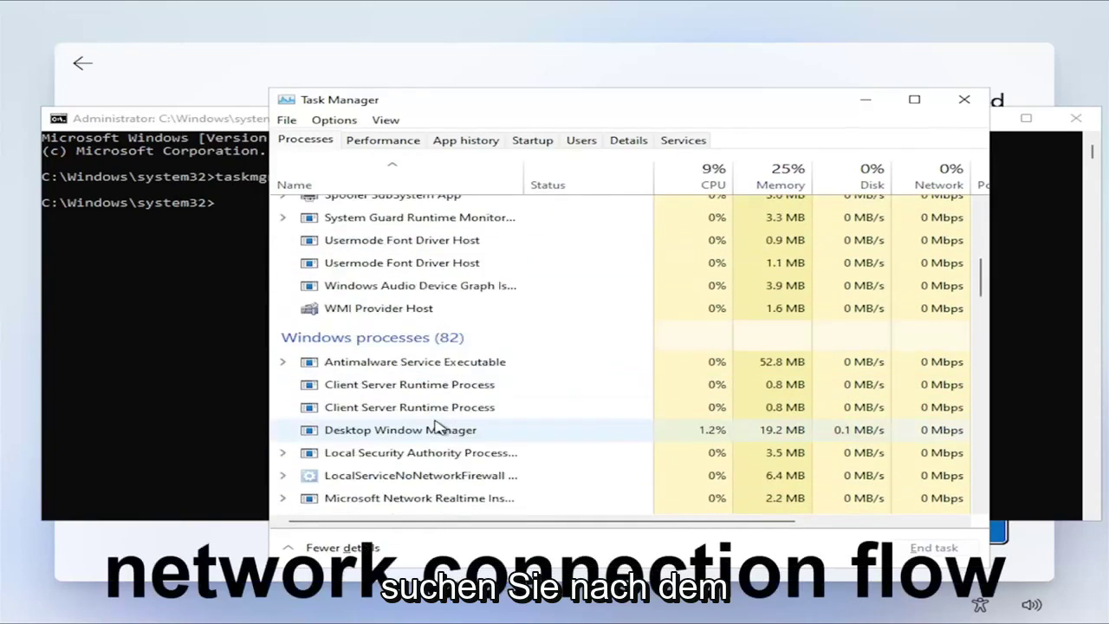
{"action": "scroll", "coordinate": [430, 433], "scroll_direction": "down", "scroll_amount": 10}
{"action": "scroll", "coordinate": [432, 437], "scroll_direction": "down", "scroll_amount": 10}
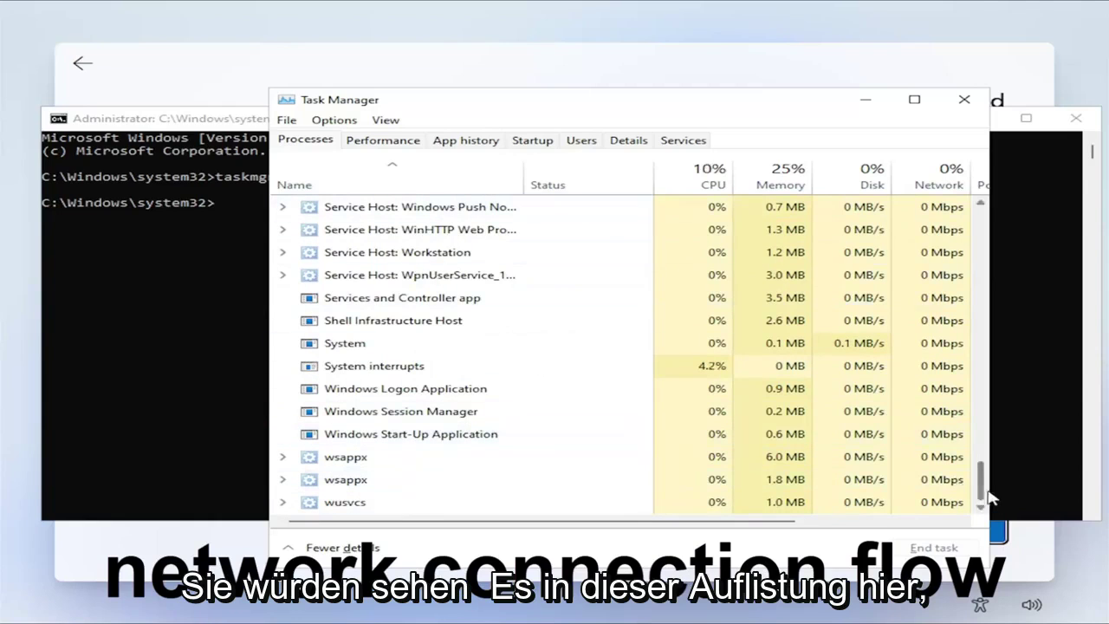
{"action": "left_click_drag", "start_coordinate": [985, 483], "coordinate": [927, 251]}
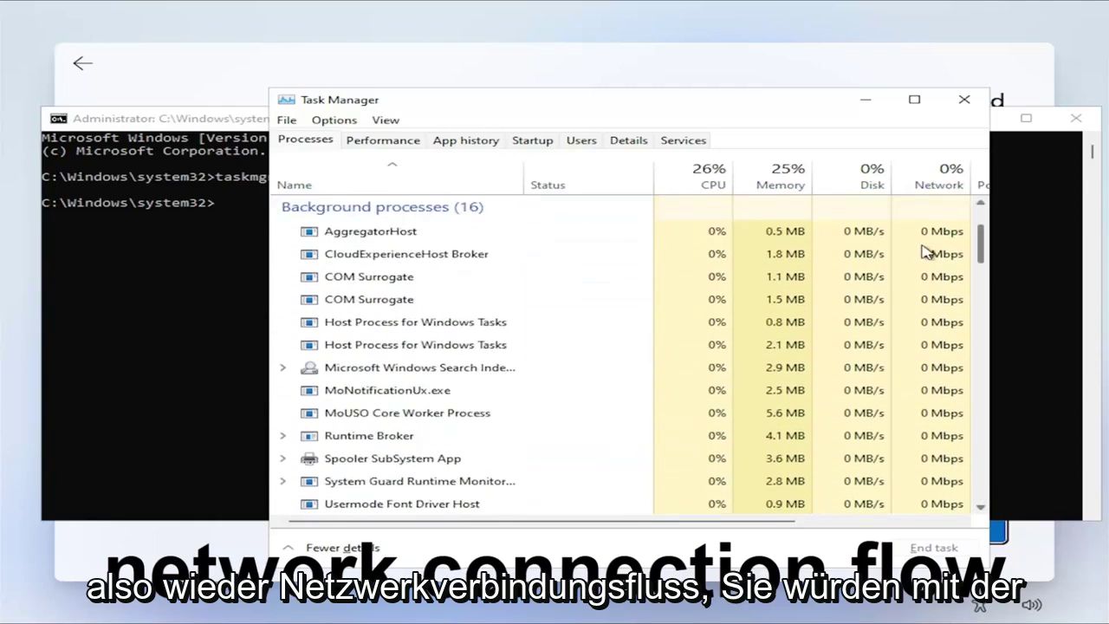
{"action": "right_click", "coordinate": [385, 345]}
{"action": "left_click", "coordinate": [964, 99]}
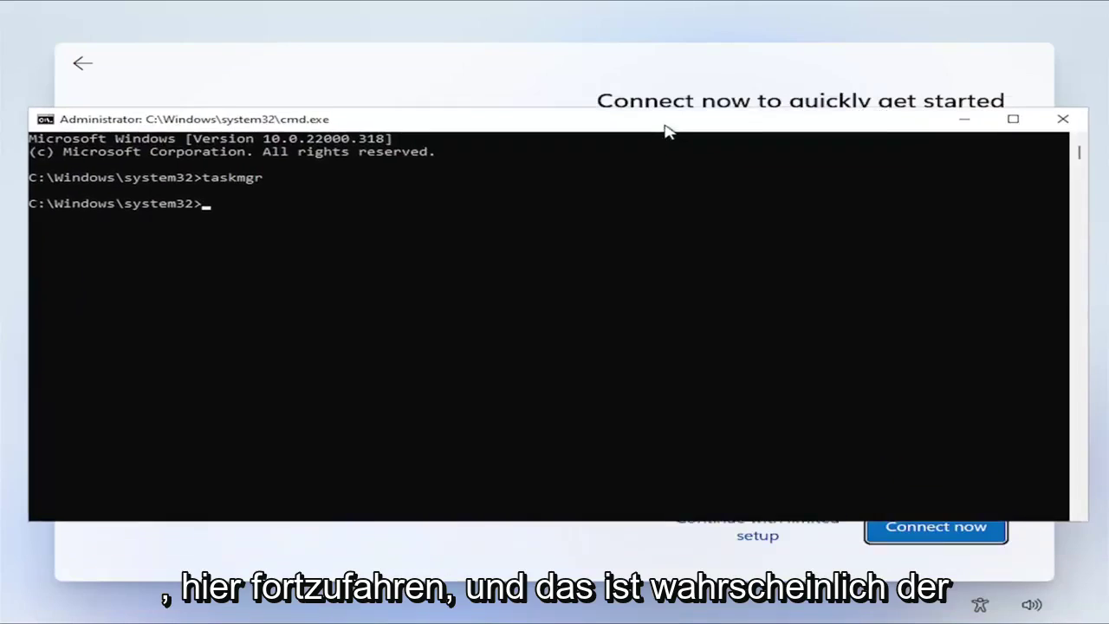
Shift the Command Prompt window slightly, then close it to return to setup.
{"action": "left_click_drag", "start_coordinate": [667, 130], "coordinate": [684, 124]}
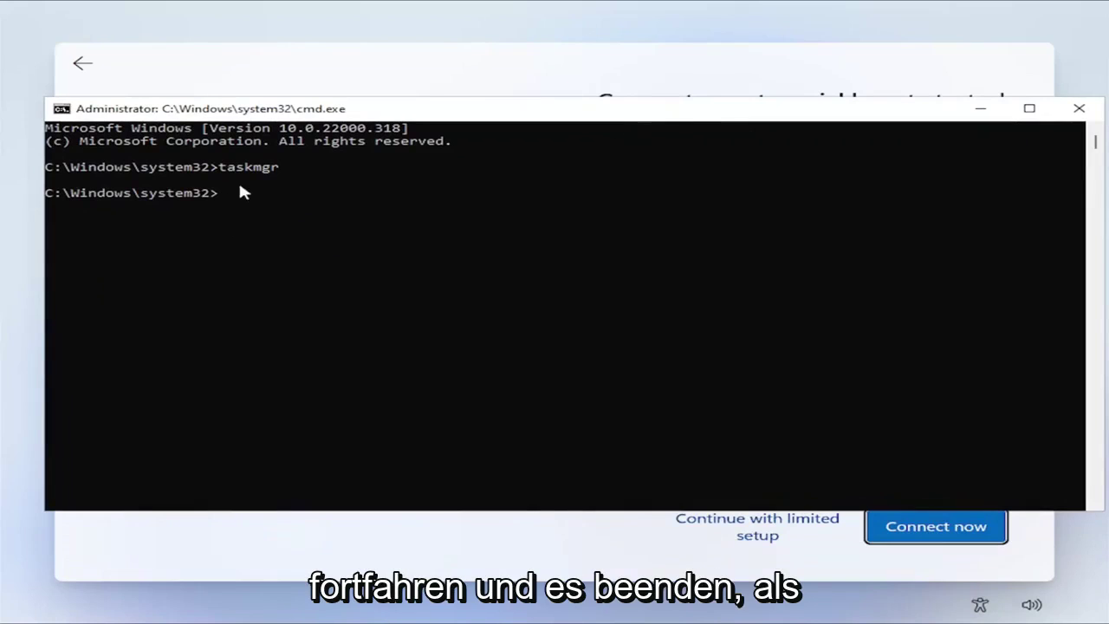
{"action": "left_click", "coordinate": [1076, 112]}
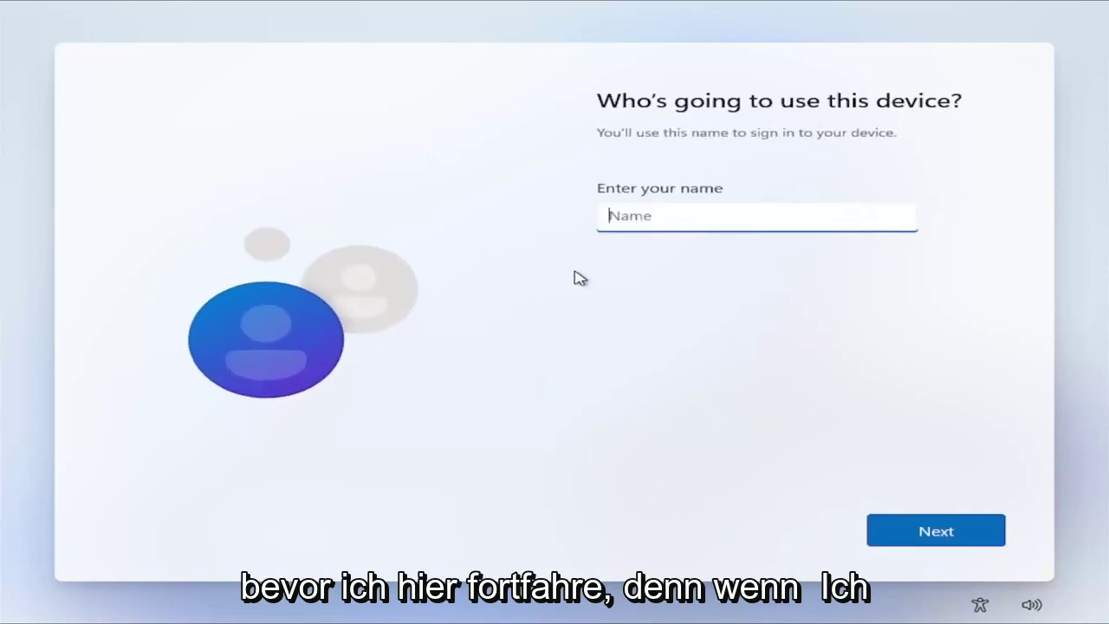
Enter a local account name, correct a typo, and continue without setting a password.
{"action": "type", "text": "M"}
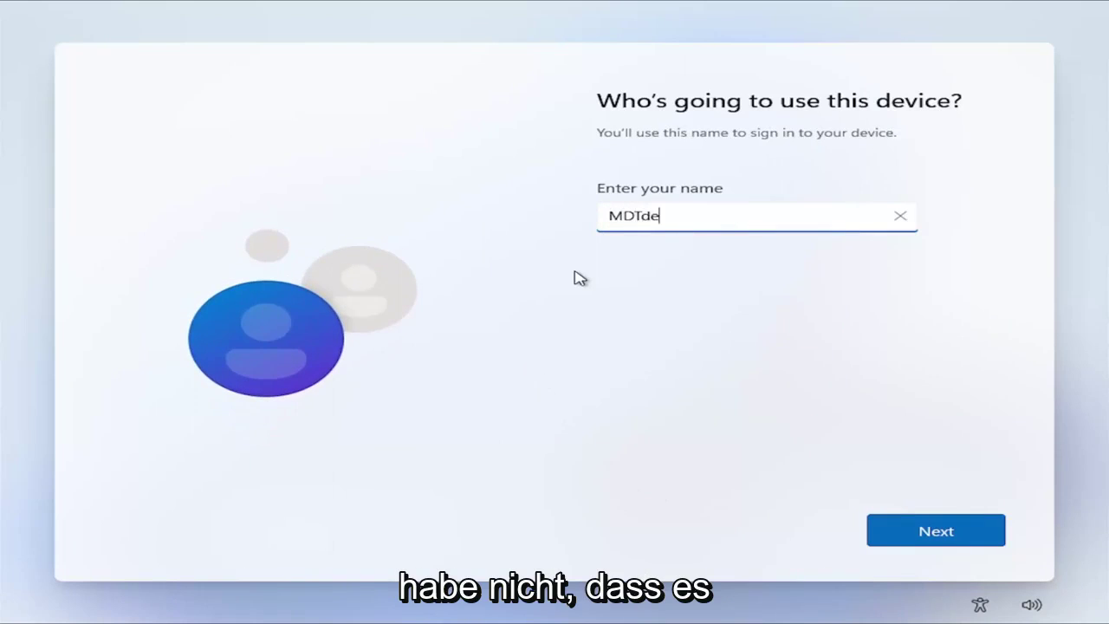
{"action": "type", "text": "DTde"}
{"action": "key", "text": "BackSpace"}
{"action": "key", "text": "BackSpace"}
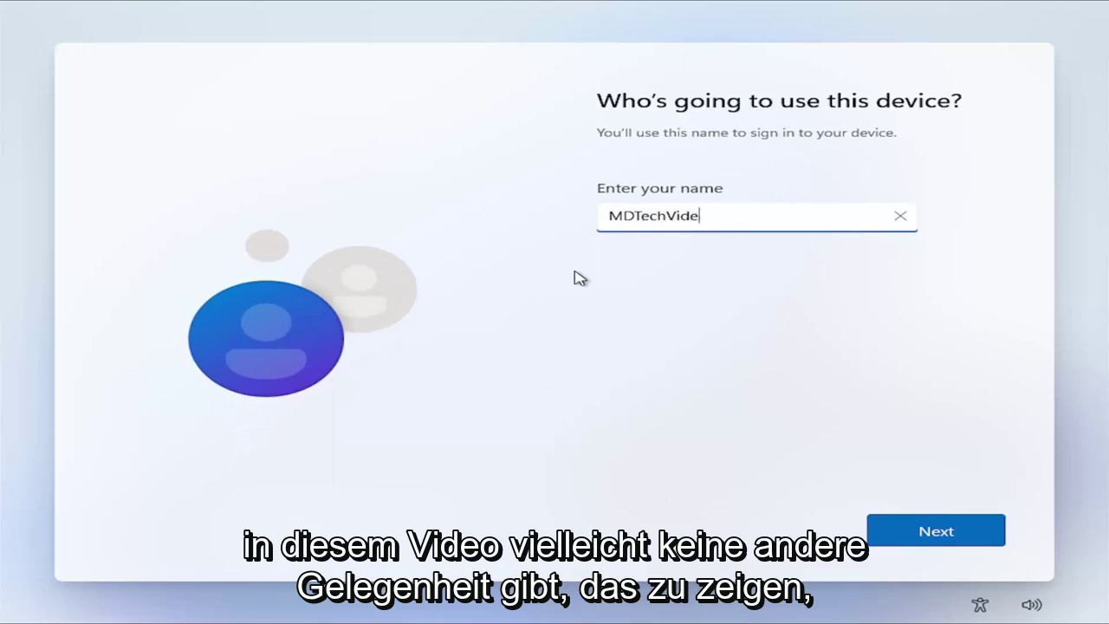
{"action": "left_click", "coordinate": [988, 530]}
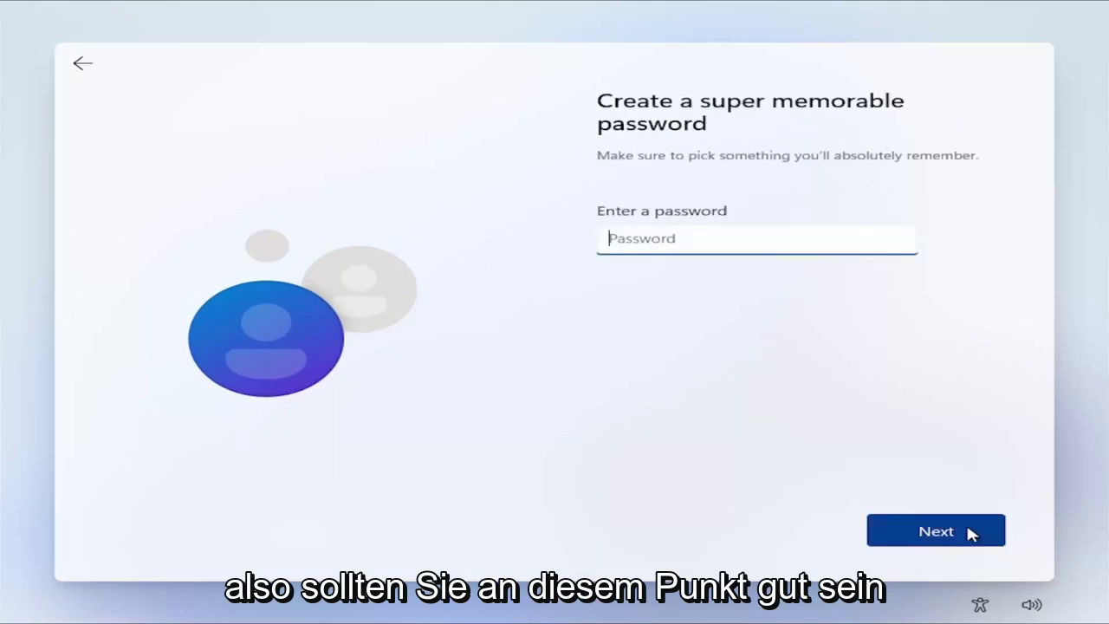
{"action": "left_click", "coordinate": [971, 532]}
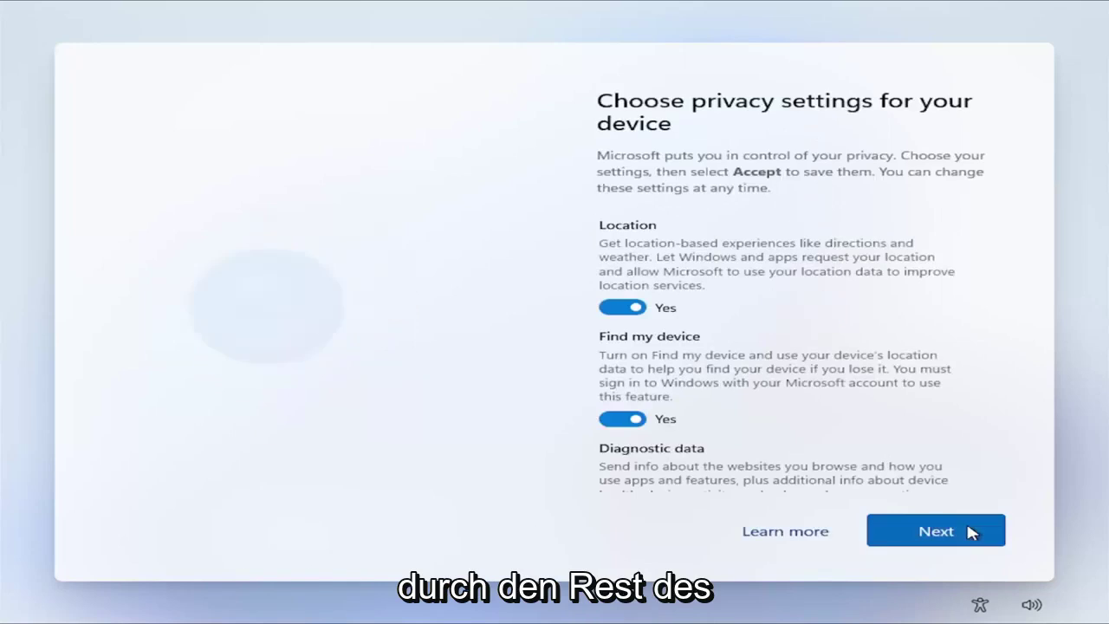
Turn off Location, Find my device, Inking & typing, Tailored experiences, Advertising ID; Diagnostic data Required only.
{"action": "left_click", "coordinate": [622, 307]}
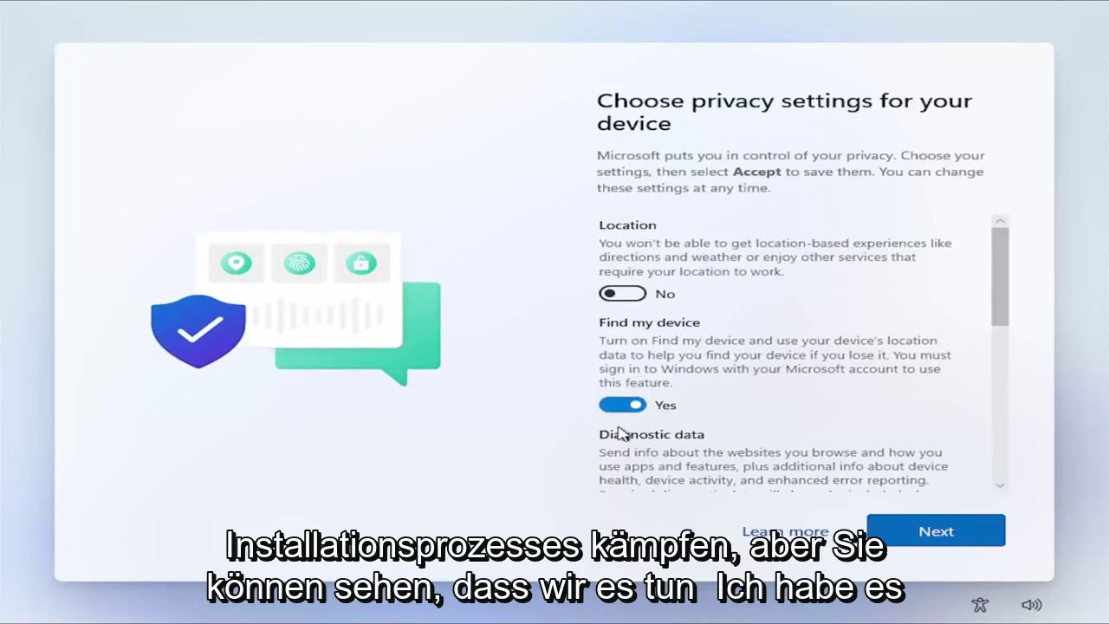
{"action": "left_click", "coordinate": [621, 406]}
{"action": "scroll", "coordinate": [621, 419], "scroll_direction": "down", "scroll_amount": 3}
{"action": "left_click", "coordinate": [622, 378]}
{"action": "left_click", "coordinate": [622, 472]}
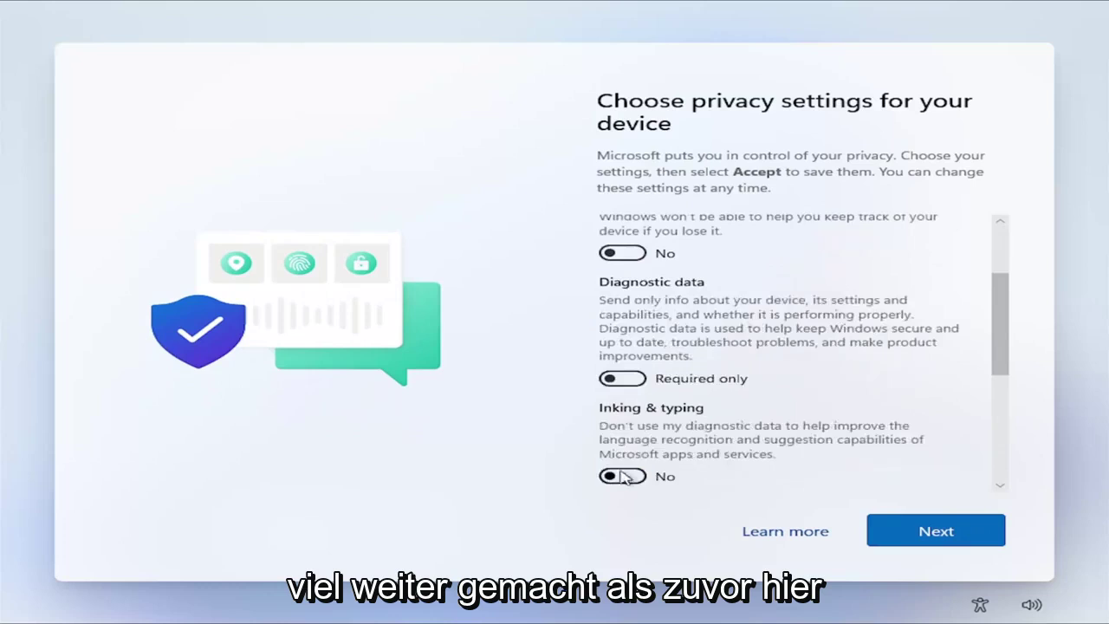
{"action": "scroll", "coordinate": [655, 443], "scroll_direction": "down", "scroll_amount": 3}
{"action": "left_click", "coordinate": [622, 422]}
{"action": "scroll", "coordinate": [641, 416], "scroll_direction": "down", "scroll_amount": 3}
{"action": "left_click", "coordinate": [622, 403]}
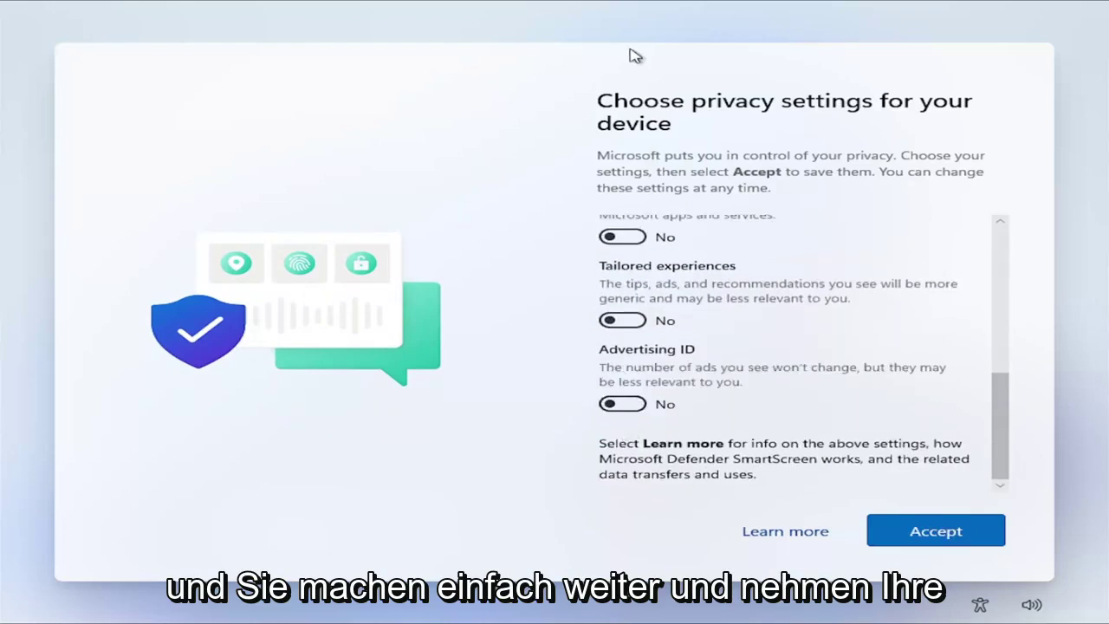